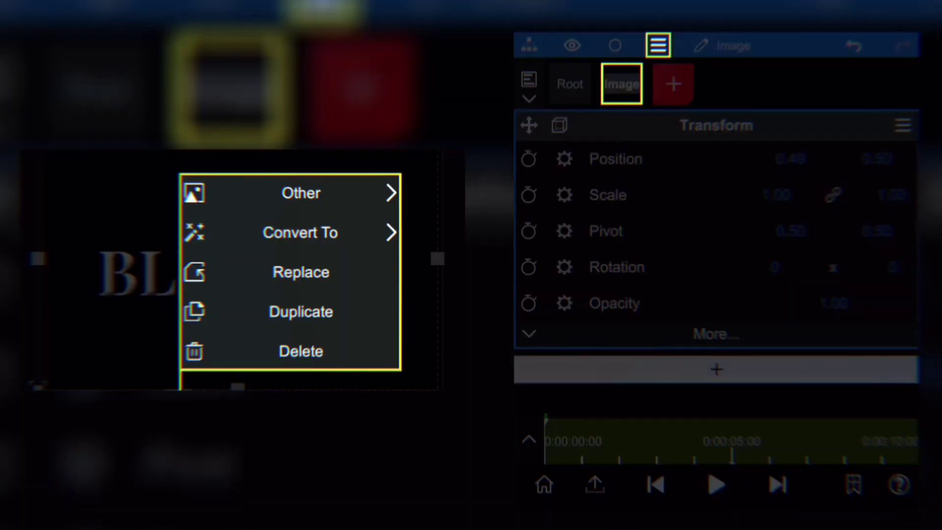
Step: Convert the BLEURZZI layer to 3D extruded text and make rough depth and sideways adjustments
{"action": "left_click", "coordinate": [300, 351]}
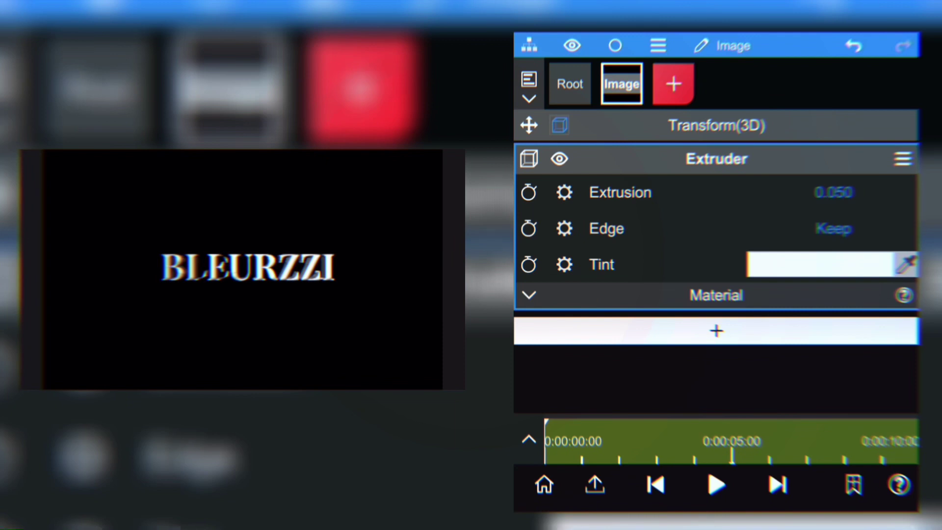
{"action": "left_click", "coordinate": [716, 125]}
{"action": "mouse_move", "coordinate": [892, 159]}
{"action": "left_mouse_down"}
{"action": "mouse_move", "coordinate": [845, 159]}
{"action": "mouse_move", "coordinate": [868, 159]}
{"action": "left_mouse_up"}
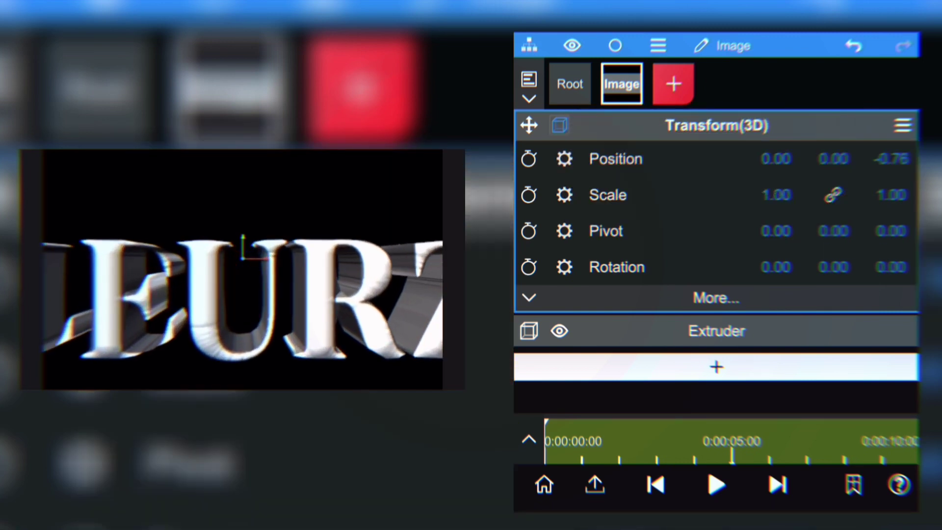
{"action": "left_click_drag", "start_coordinate": [776, 160], "coordinate": [787, 159]}
{"action": "left_click_drag", "start_coordinate": [891, 159], "coordinate": [894, 159]}
Step: Fine-tune Transform(3D) Position X, Y, Z to centre the text at 0, 0.03, -0.45
{"action": "left_click_drag", "start_coordinate": [833, 159], "coordinate": [839, 158]}
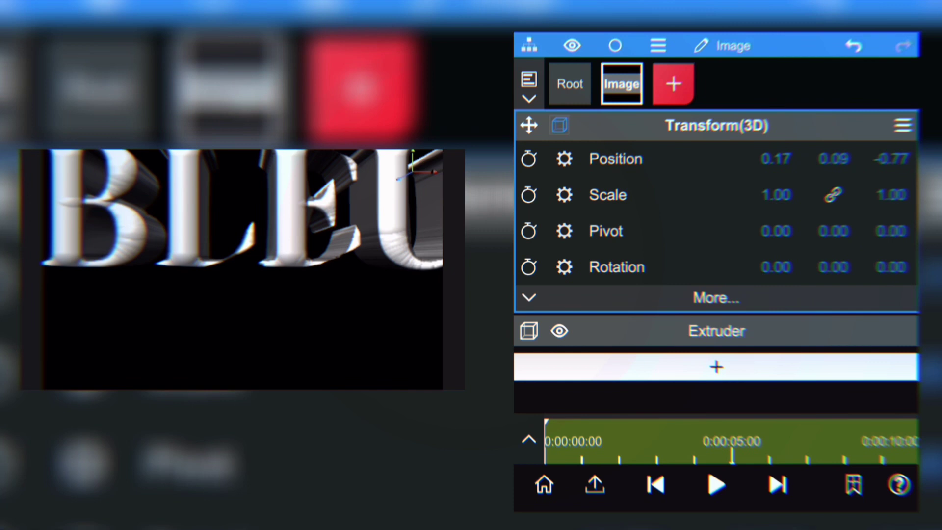
{"action": "left_click_drag", "start_coordinate": [775, 158], "coordinate": [765, 159]}
{"action": "left_click_drag", "start_coordinate": [833, 159], "coordinate": [839, 159]}
{"action": "left_click_drag", "start_coordinate": [775, 159], "coordinate": [769, 159]}
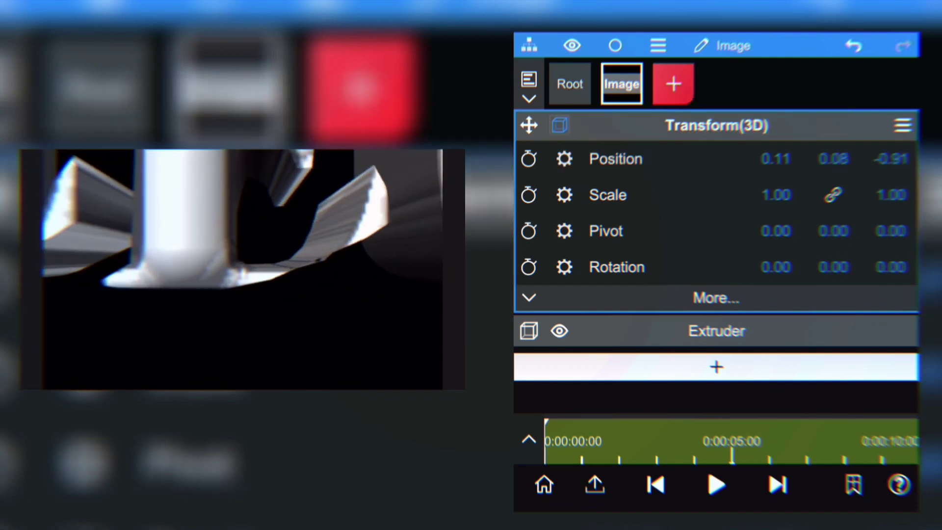
{"action": "mouse_move", "coordinate": [891, 159]}
{"action": "left_mouse_down"}
{"action": "mouse_move", "coordinate": [875, 159]}
{"action": "mouse_move", "coordinate": [896, 159]}
{"action": "left_mouse_up"}
{"action": "left_click_drag", "start_coordinate": [776, 159], "coordinate": [768, 159]}
{"action": "left_click_drag", "start_coordinate": [890, 159], "coordinate": [902, 159]}
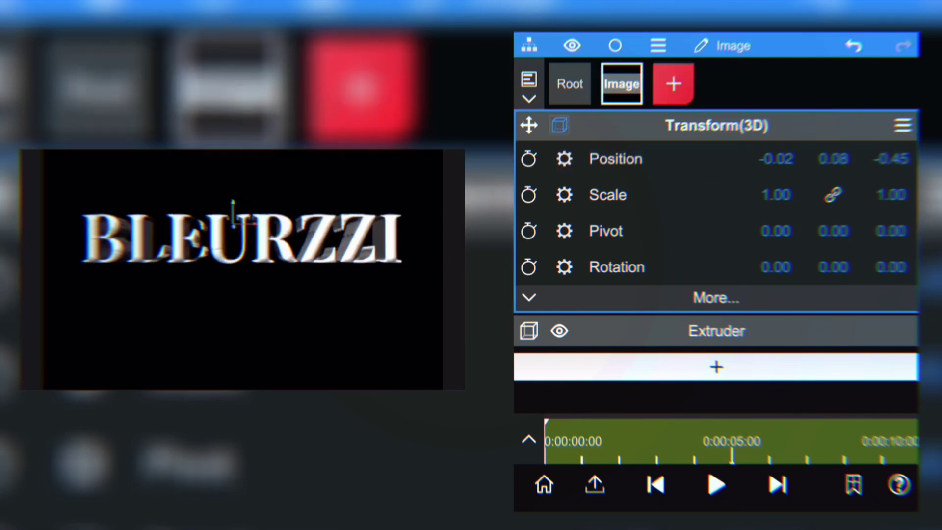
{"action": "left_click_drag", "start_coordinate": [833, 159], "coordinate": [779, 159]}
Step: Browse the Extruder material matcap textures and apply M14
{"action": "left_click", "coordinate": [716, 331]}
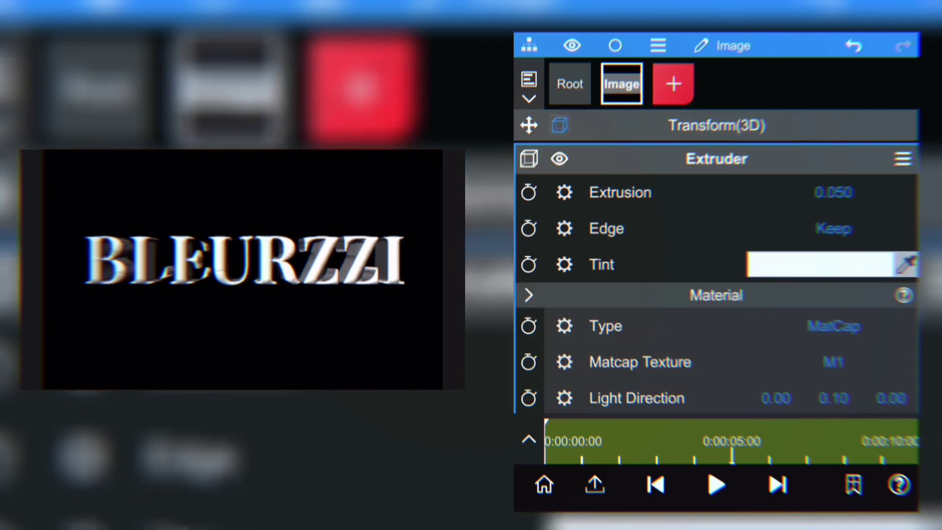
{"action": "left_click", "coordinate": [528, 295]}
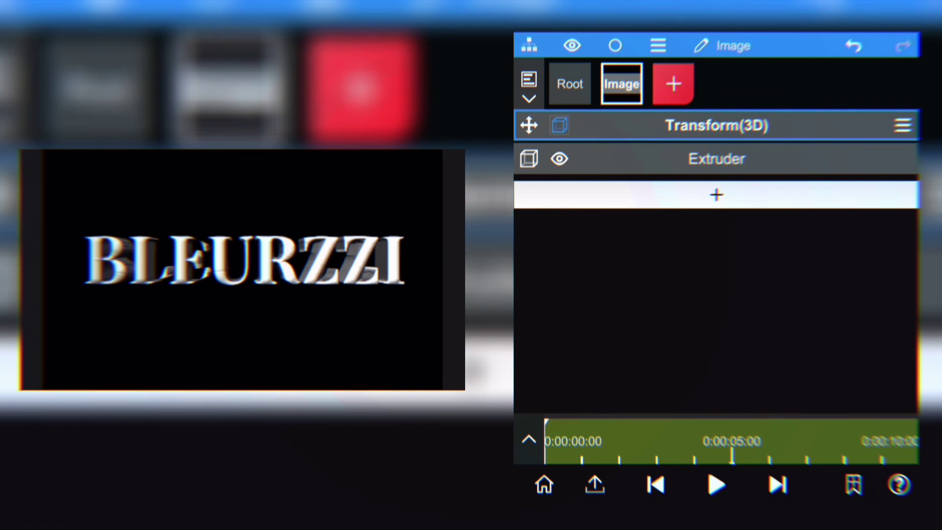
{"action": "left_click", "coordinate": [716, 159]}
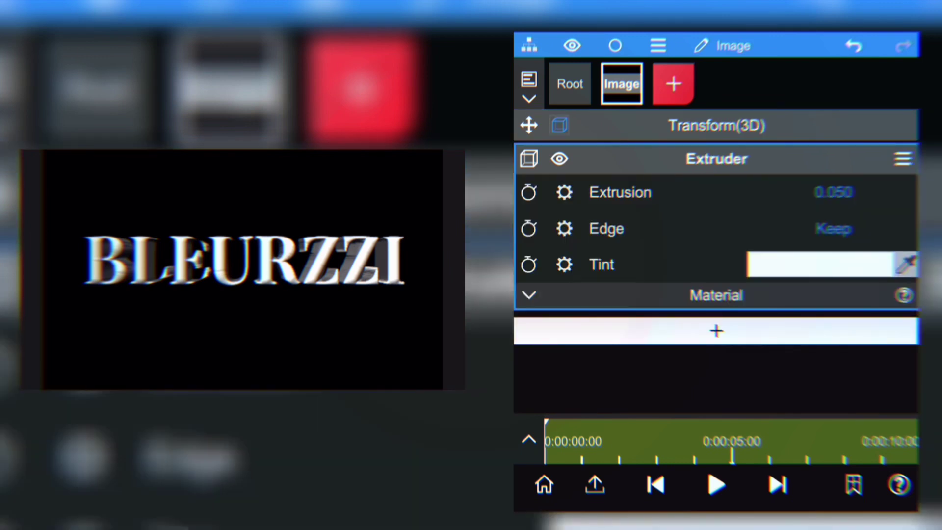
{"action": "left_click", "coordinate": [528, 294]}
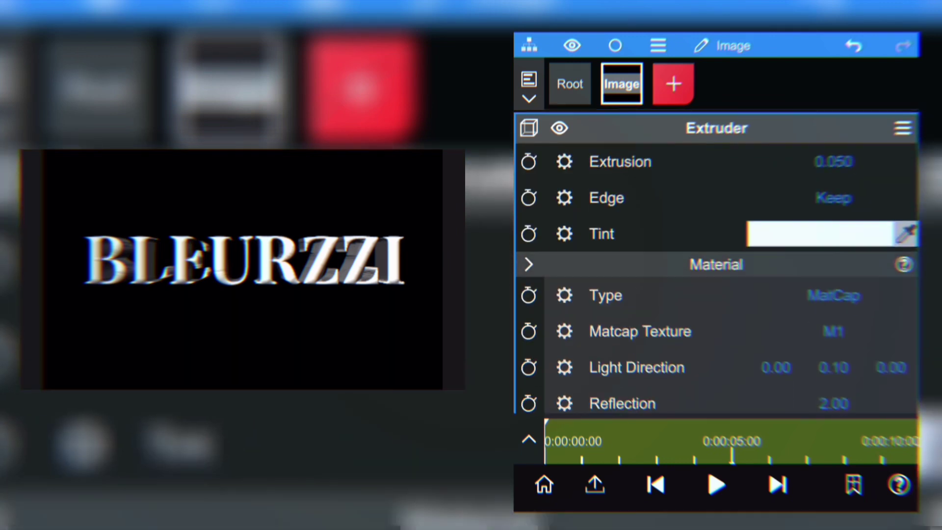
{"action": "scroll", "coordinate": [715, 294], "scroll_direction": "down", "scroll_amount": 2}
{"action": "left_click", "coordinate": [833, 294]}
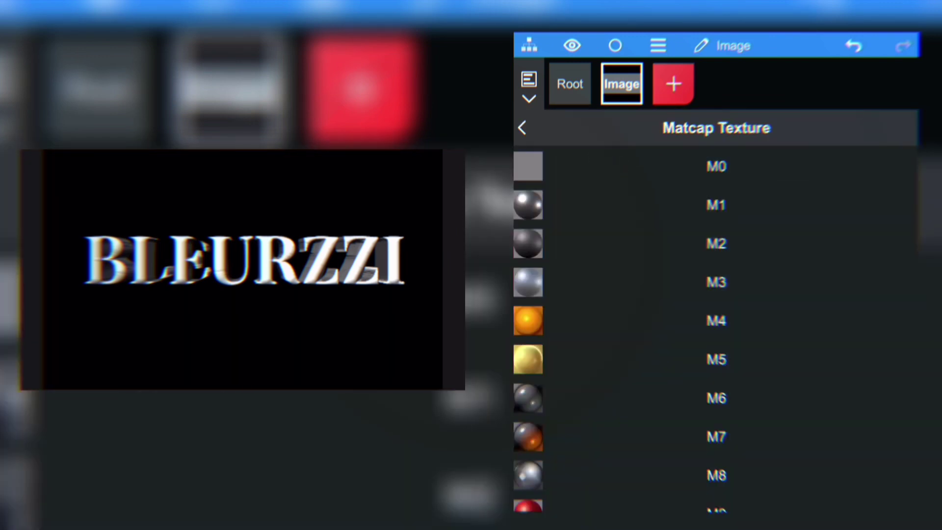
{"action": "scroll", "coordinate": [715, 331], "scroll_direction": "down", "scroll_amount": 3}
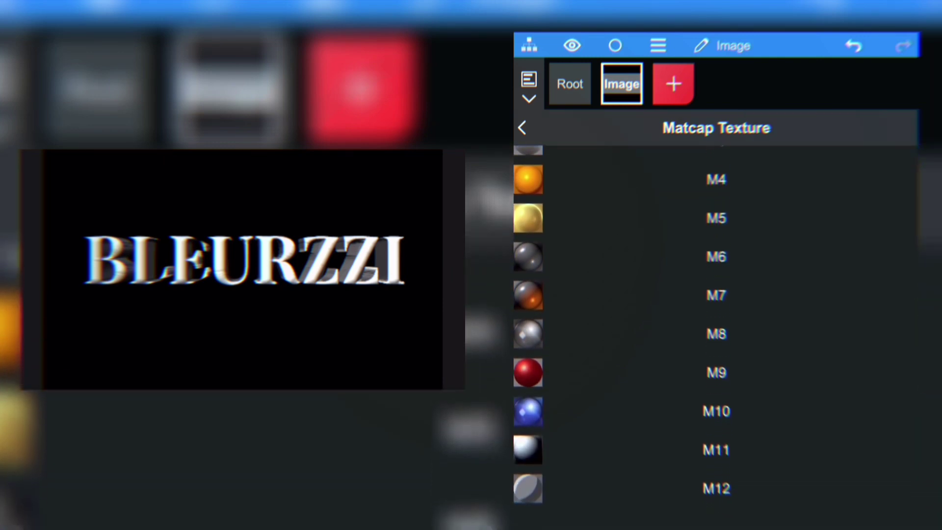
{"action": "scroll", "coordinate": [716, 331], "scroll_direction": "down", "scroll_amount": 2}
{"action": "left_click", "coordinate": [716, 206]}
{"action": "scroll", "coordinate": [716, 331], "scroll_direction": "down", "scroll_amount": 4}
{"action": "left_click", "coordinate": [716, 330]}
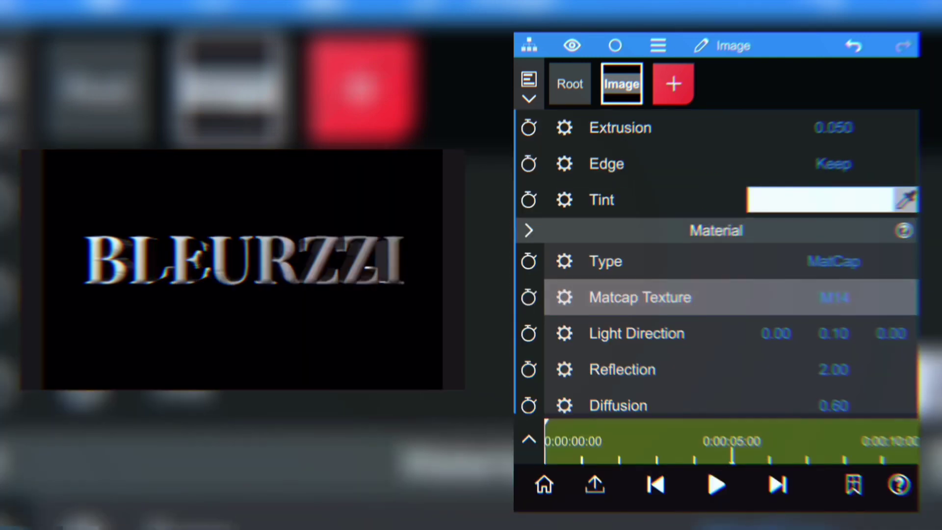
Step: Nudge Light Direction X, switch the matcap to M22, and raise extrusion to 0.076
{"action": "left_click_drag", "start_coordinate": [775, 332], "coordinate": [765, 333]}
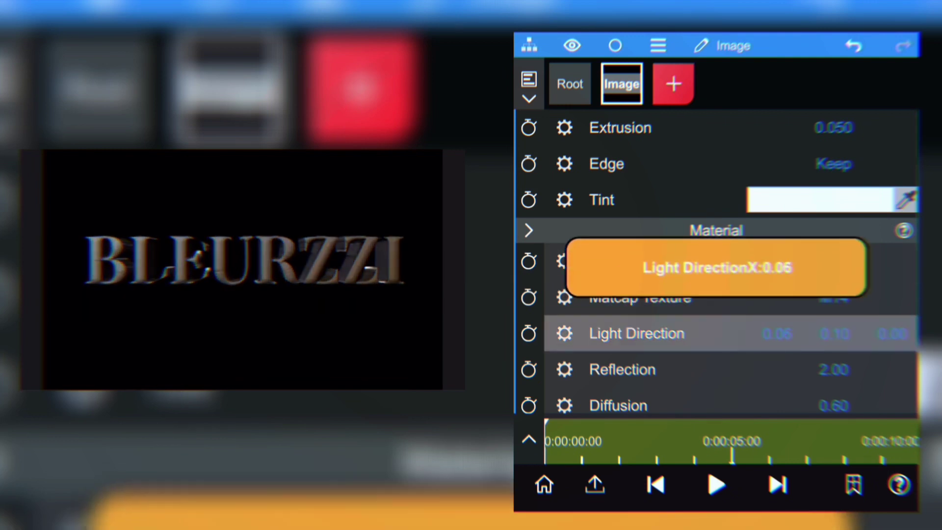
{"action": "left_click", "coordinate": [832, 297]}
{"action": "scroll", "coordinate": [716, 332], "scroll_direction": "down", "scroll_amount": 5}
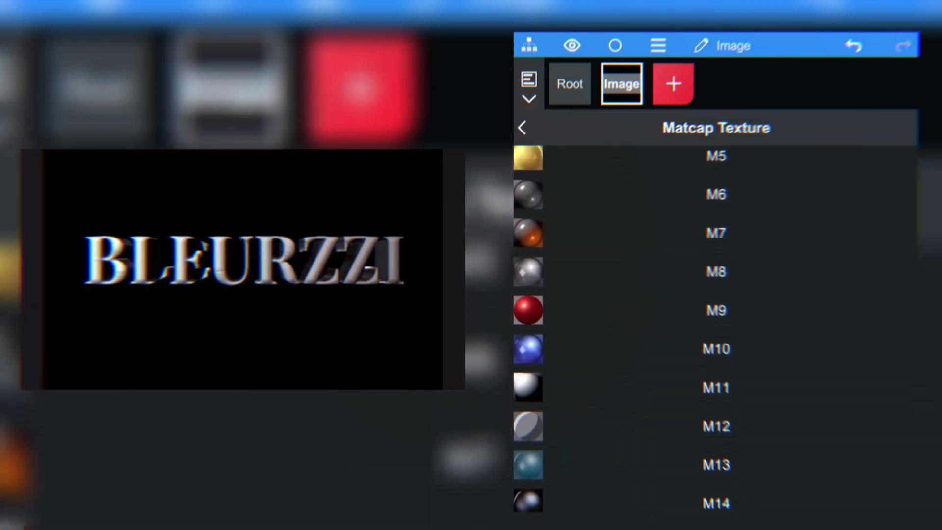
{"action": "scroll", "coordinate": [716, 331], "scroll_direction": "down", "scroll_amount": 7}
{"action": "scroll", "coordinate": [716, 331], "scroll_direction": "down", "scroll_amount": 5}
{"action": "left_click", "coordinate": [716, 380]}
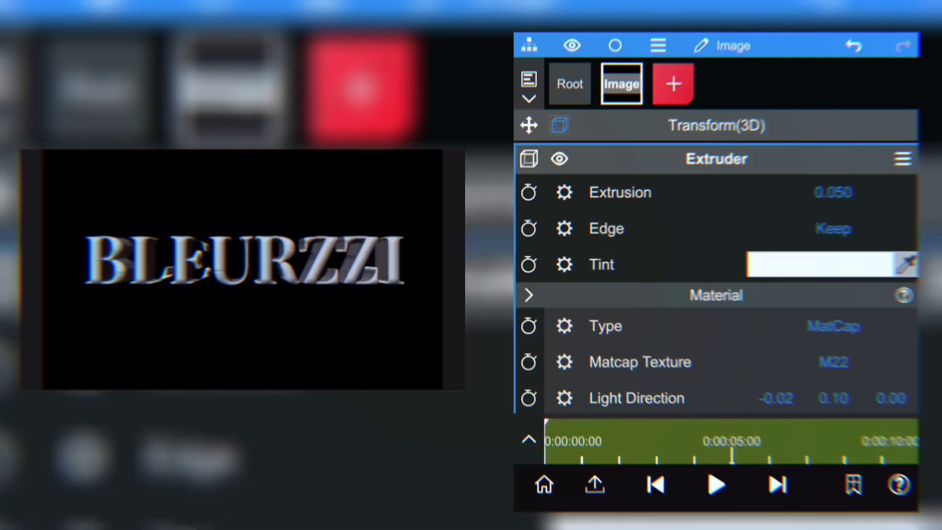
{"action": "mouse_move", "coordinate": [835, 192]}
{"action": "left_mouse_down"}
{"action": "mouse_move", "coordinate": [810, 191]}
{"action": "mouse_move", "coordinate": [832, 110]}
{"action": "left_mouse_up"}
{"action": "scroll", "coordinate": [716, 294], "scroll_direction": "down", "scroll_amount": 2}
{"action": "scroll", "coordinate": [716, 294], "scroll_direction": "up", "scroll_amount": 1}
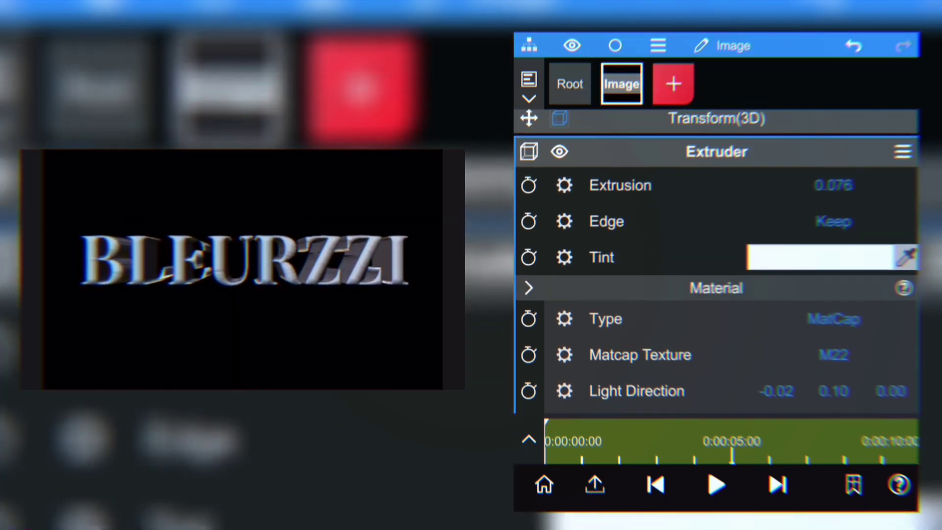
{"action": "left_click", "coordinate": [716, 151]}
Step: Keyframe a Rotation Y spin, preview it, and set Position Z to -0.17
{"action": "left_click", "coordinate": [715, 119]}
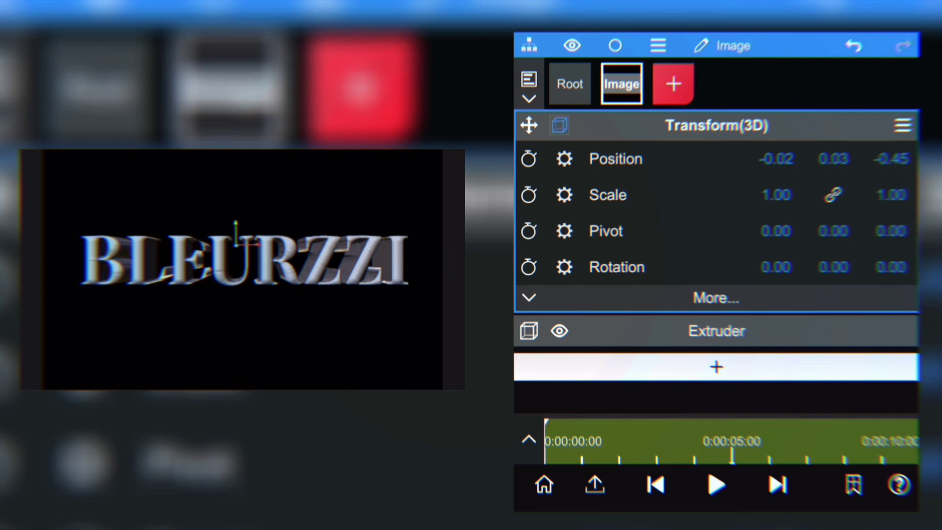
{"action": "left_click", "coordinate": [528, 267]}
{"action": "left_click", "coordinate": [528, 303]}
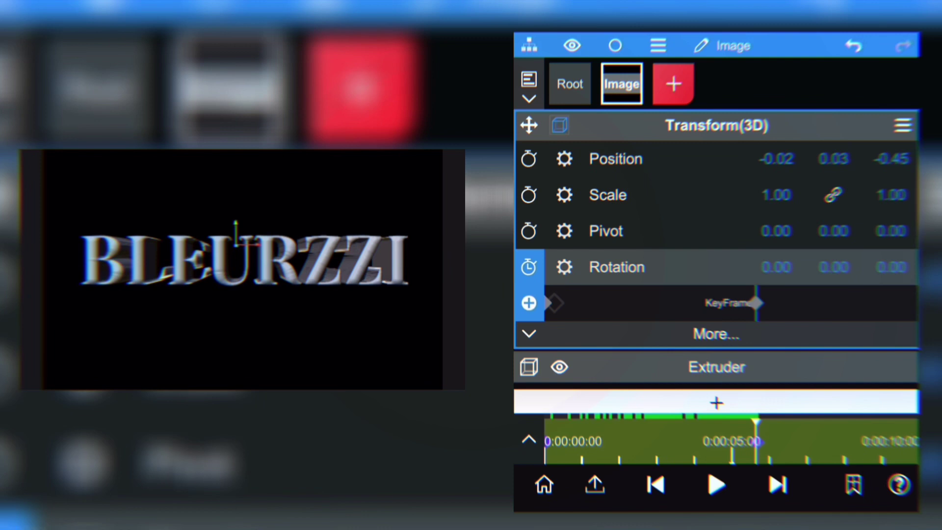
{"action": "left_click_drag", "start_coordinate": [832, 266], "coordinate": [666, 267]}
{"action": "left_click", "coordinate": [705, 440]}
{"action": "left_click", "coordinate": [716, 484]}
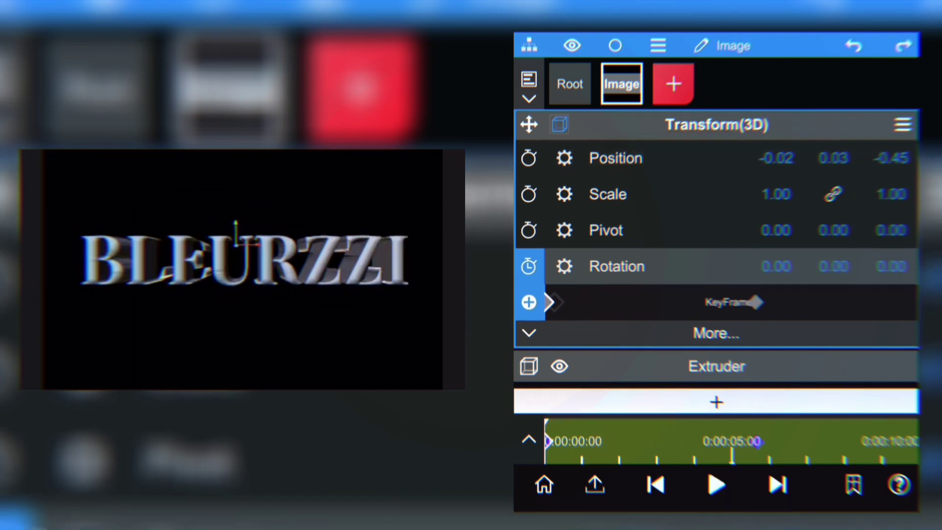
{"action": "left_click_drag", "start_coordinate": [892, 158], "coordinate": [891, 103]}
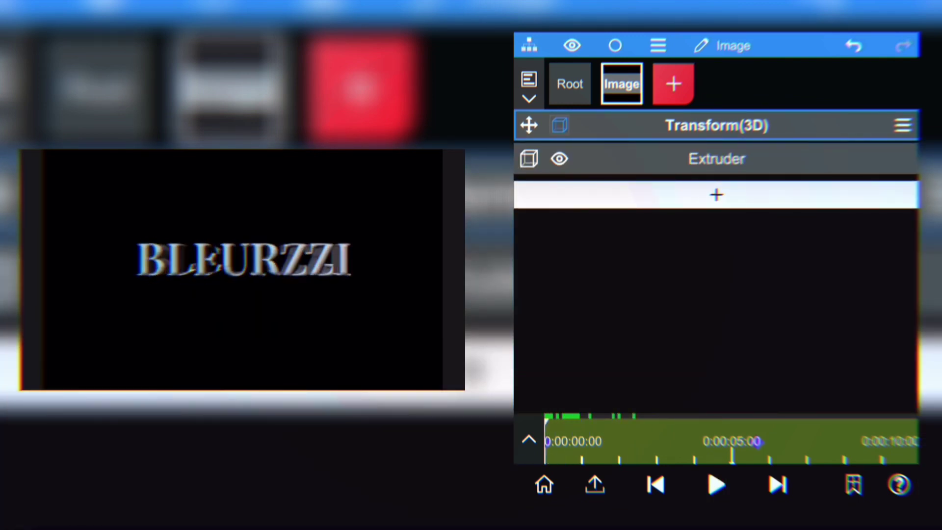
Step: Add a Solid Color fill layer coloured bright lime green
{"action": "left_click", "coordinate": [673, 84]}
{"action": "left_click", "coordinate": [716, 346]}
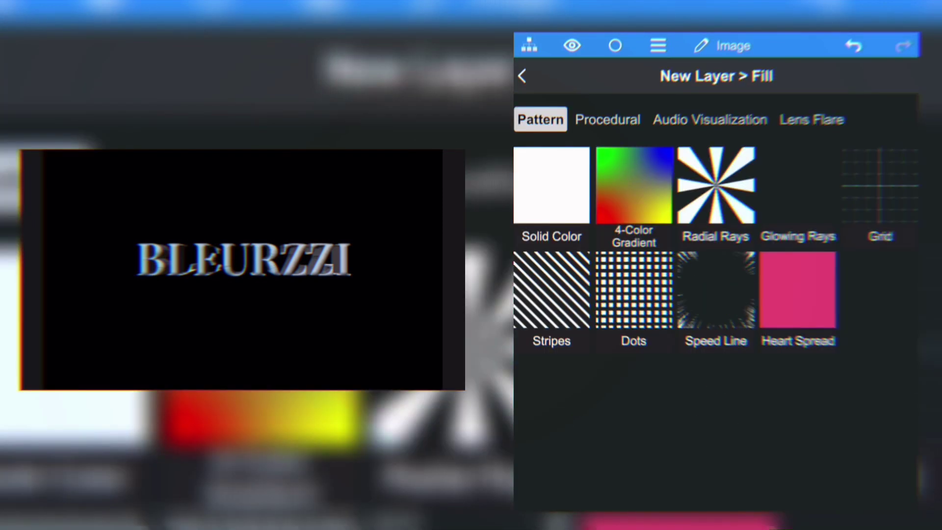
{"action": "left_click", "coordinate": [550, 185]}
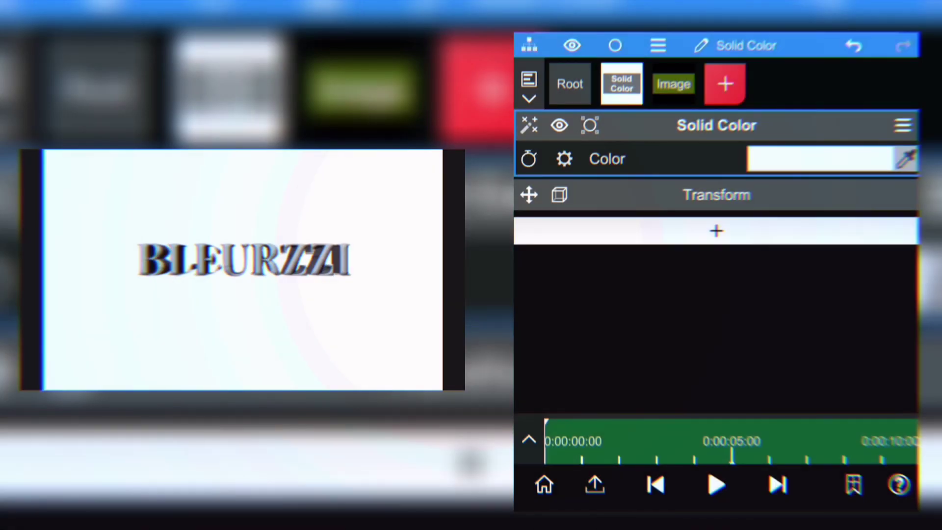
{"action": "left_click", "coordinate": [820, 159]}
{"action": "left_click", "coordinate": [796, 336]}
{"action": "left_click", "coordinate": [903, 376]}
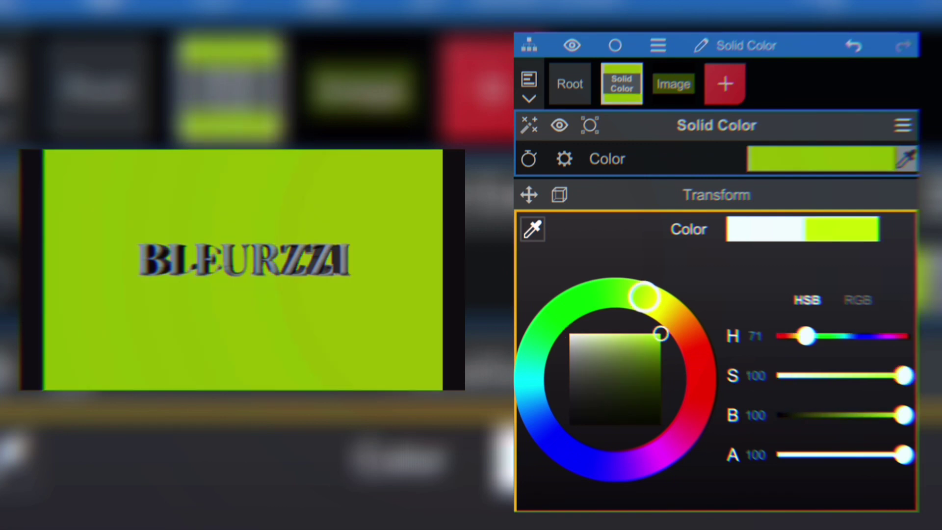
{"action": "left_click", "coordinate": [809, 336]}
{"action": "left_click", "coordinate": [802, 336]}
{"action": "left_click", "coordinate": [716, 332]}
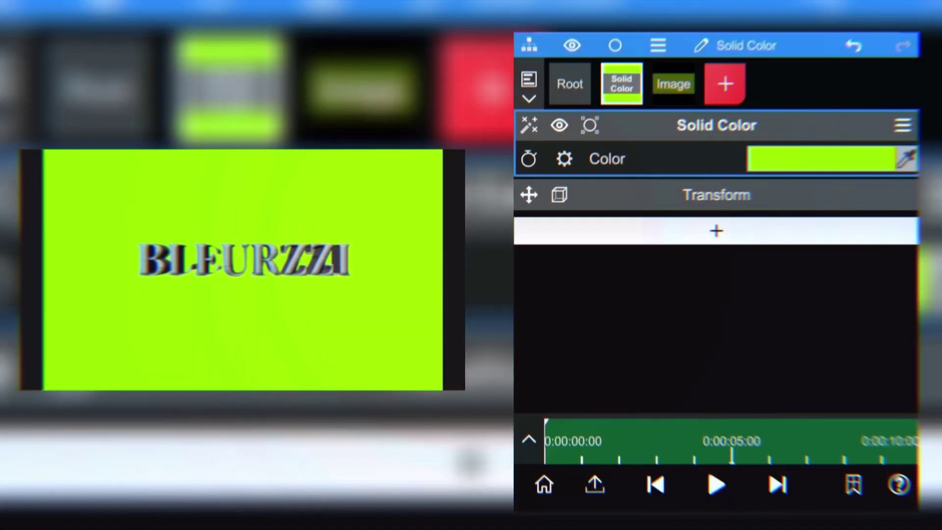
{"action": "left_click", "coordinate": [715, 125]}
Step: From the Root tab, preview the animation and open Export settings (965×634, 30 fps, high quality)
{"action": "left_click", "coordinate": [570, 84]}
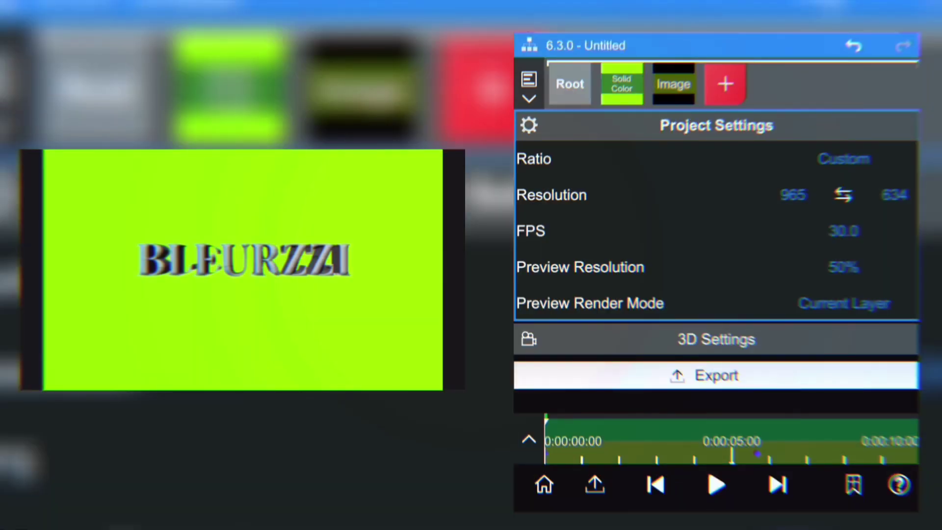
{"action": "left_click", "coordinate": [716, 485]}
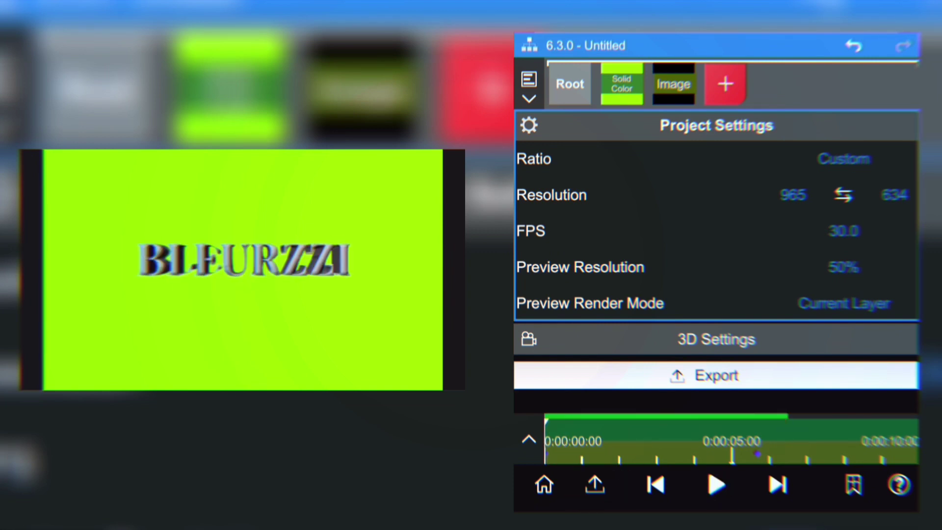
{"action": "left_click", "coordinate": [595, 483]}
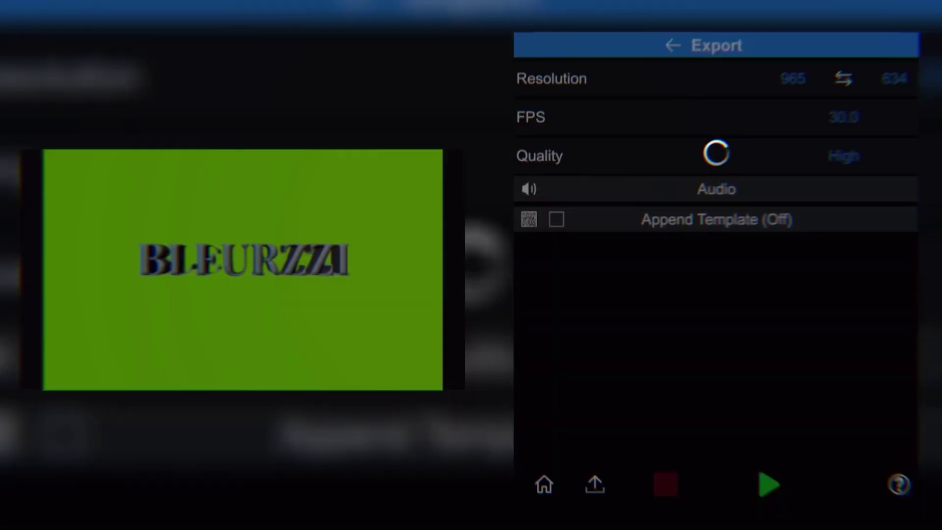